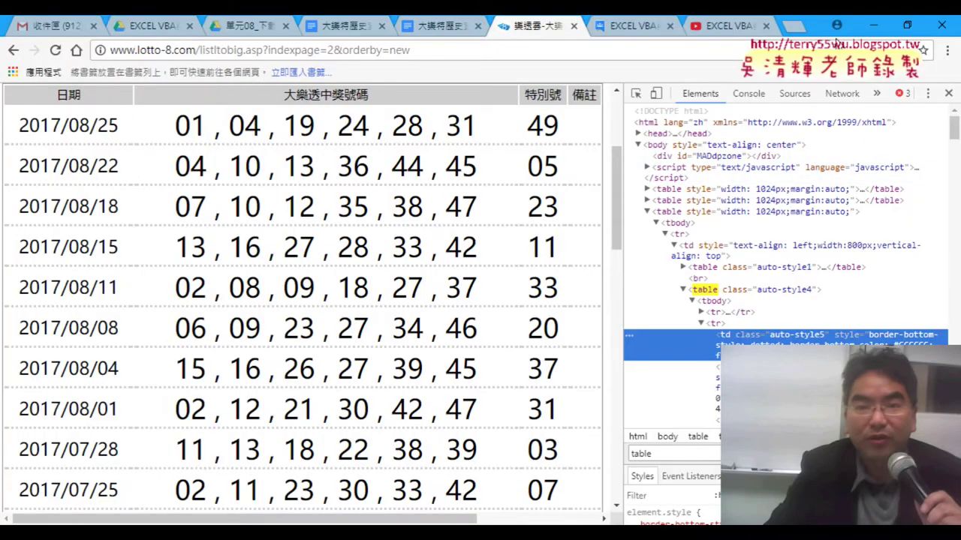
- Open a new Chrome tab, then bring up the VBA editor showing Module2's table-scraping macro
{"action": "left_click", "coordinate": [800, 29]}
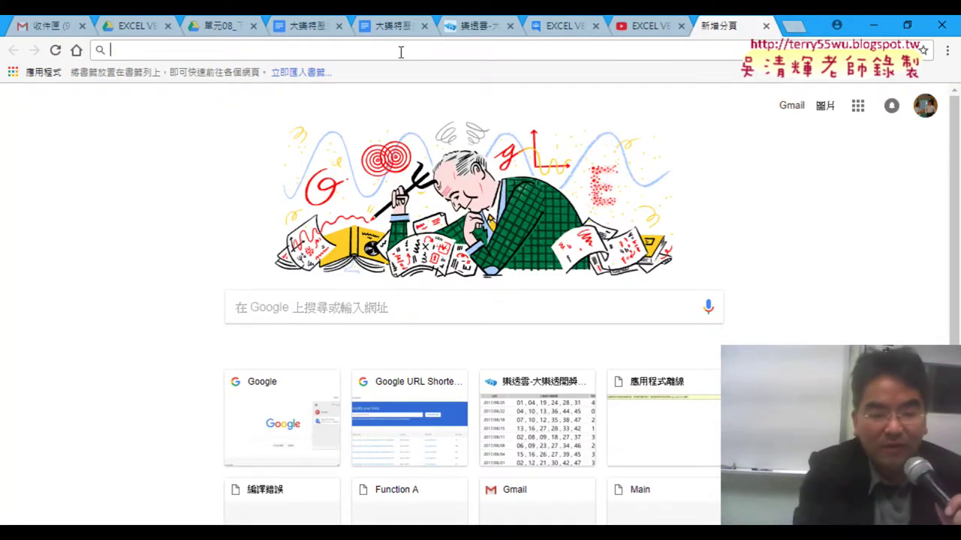
{"action": "type", "text": "ww"}
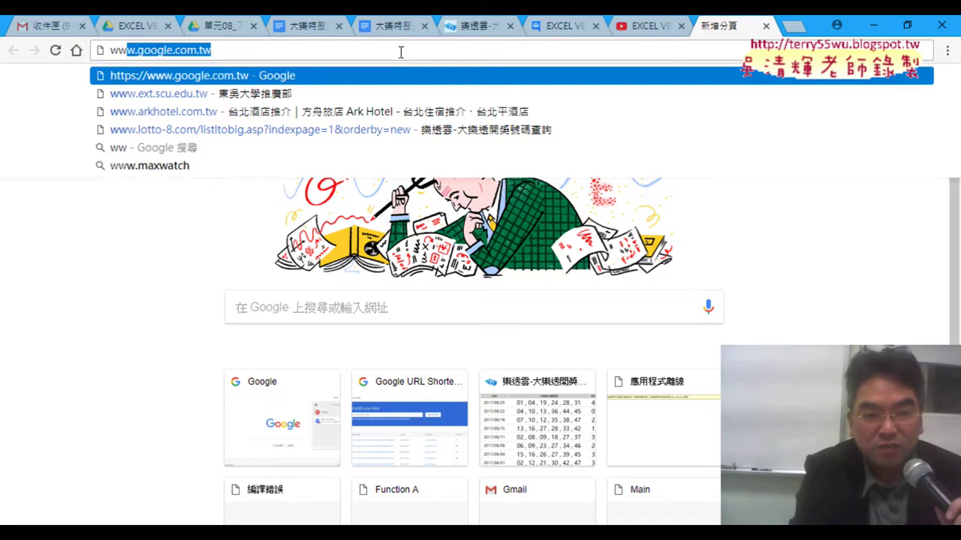
{"action": "type", "text": "."}
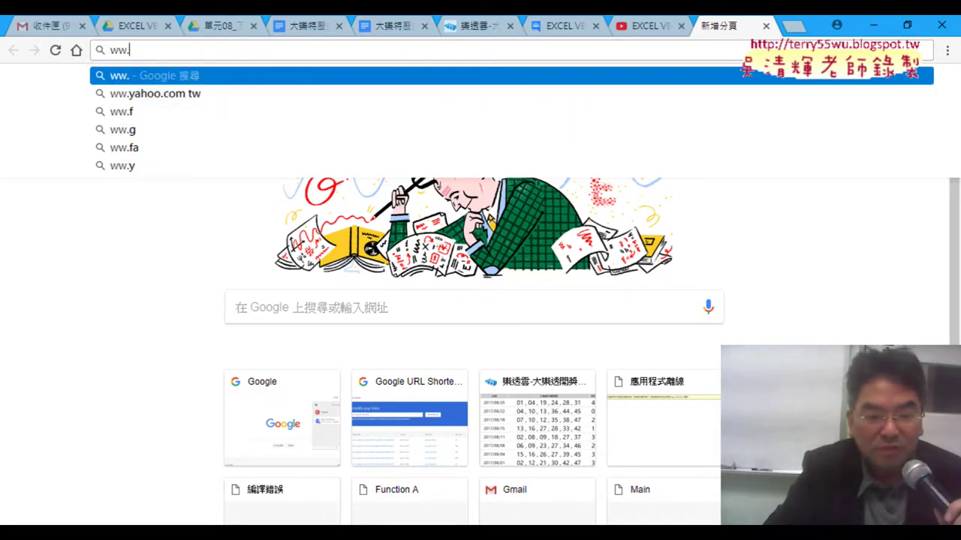
{"action": "left_click", "coordinate": [448, 449]}
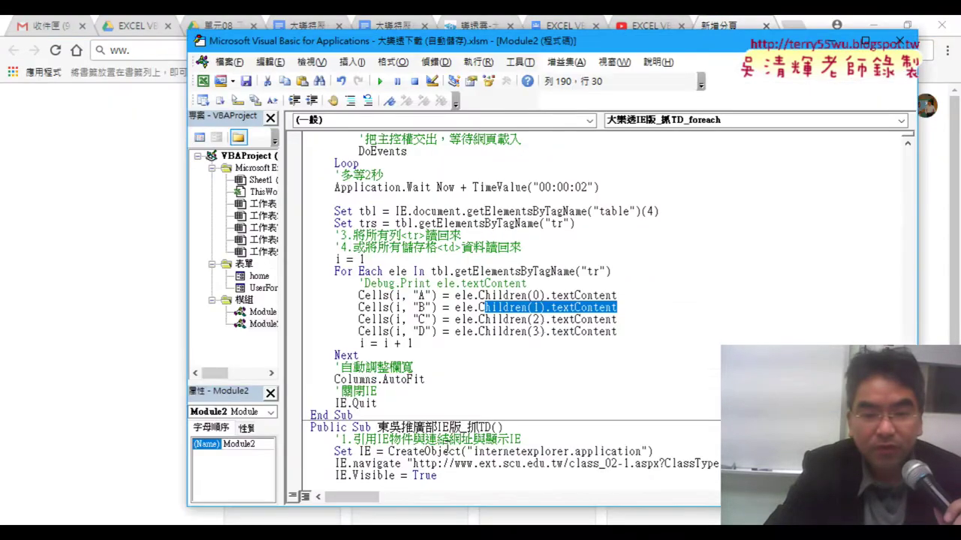
{"action": "scroll", "coordinate": [566, 327], "scroll_direction": "down", "scroll_amount": 3}
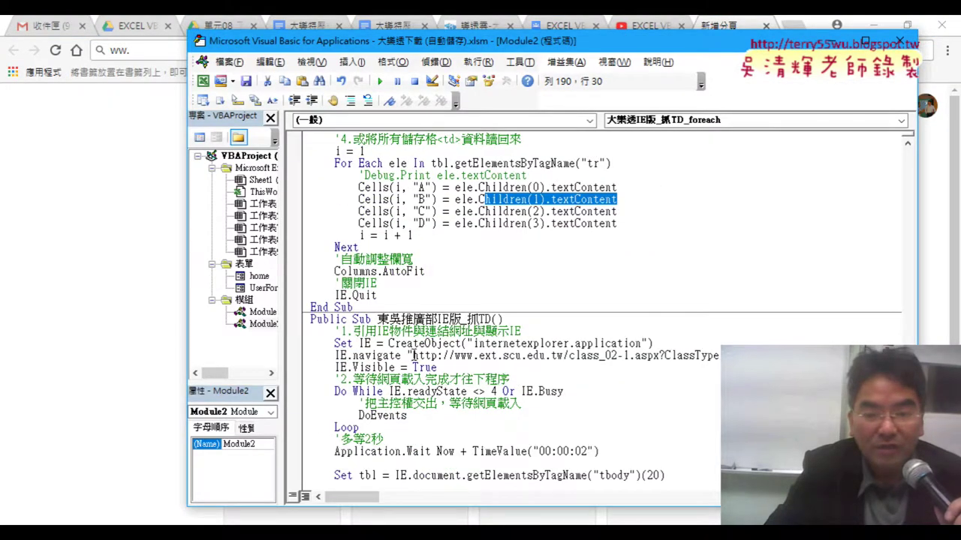
{"action": "left_click_drag", "start_coordinate": [413, 356], "coordinate": [719, 356]}
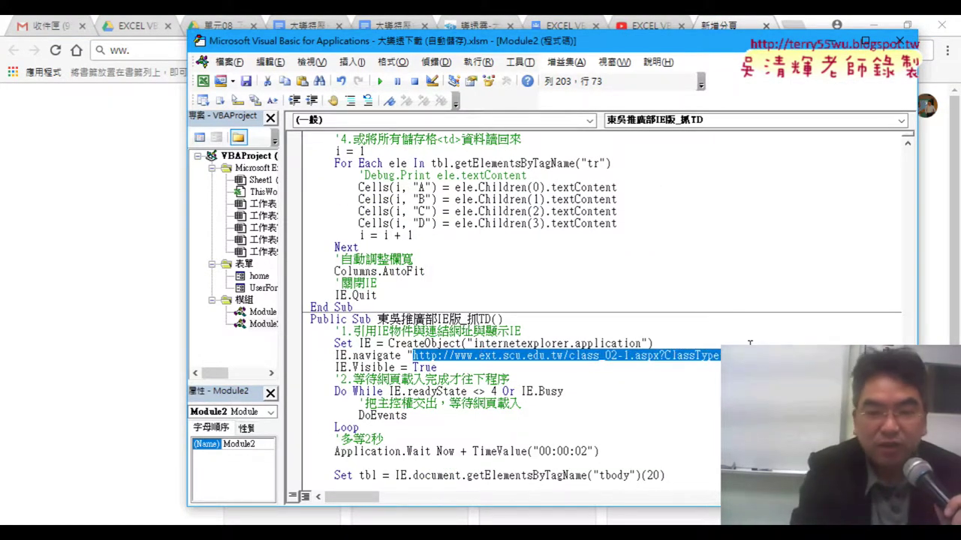
{"action": "left_click", "coordinate": [148, 95]}
{"action": "left_click", "coordinate": [113, 50]}
{"action": "type", "text": "http://www.ext.scu.edu.tw/class_02-1.aspx?ClassTypeID=3"}
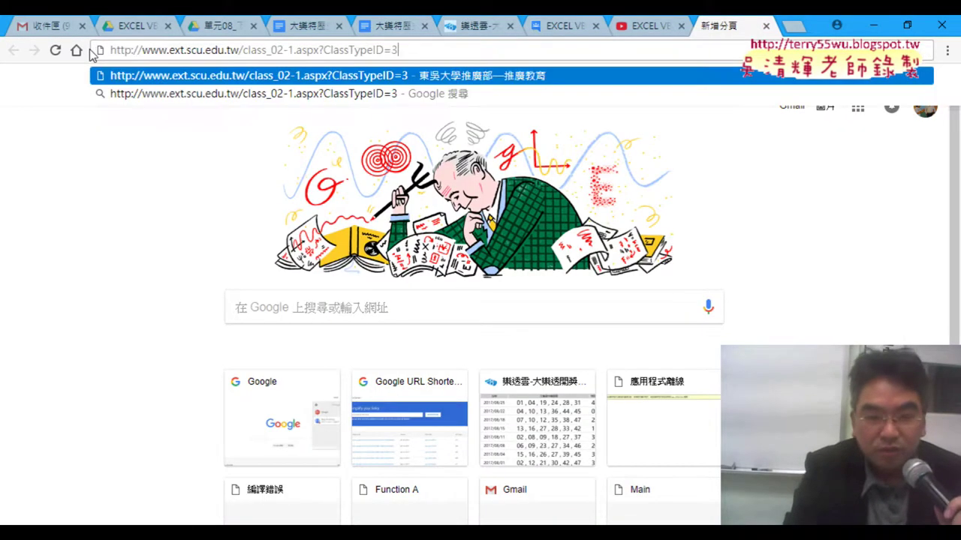
- Load the SCU course page and look over its 數位人才 course table
{"action": "key", "text": "Return"}
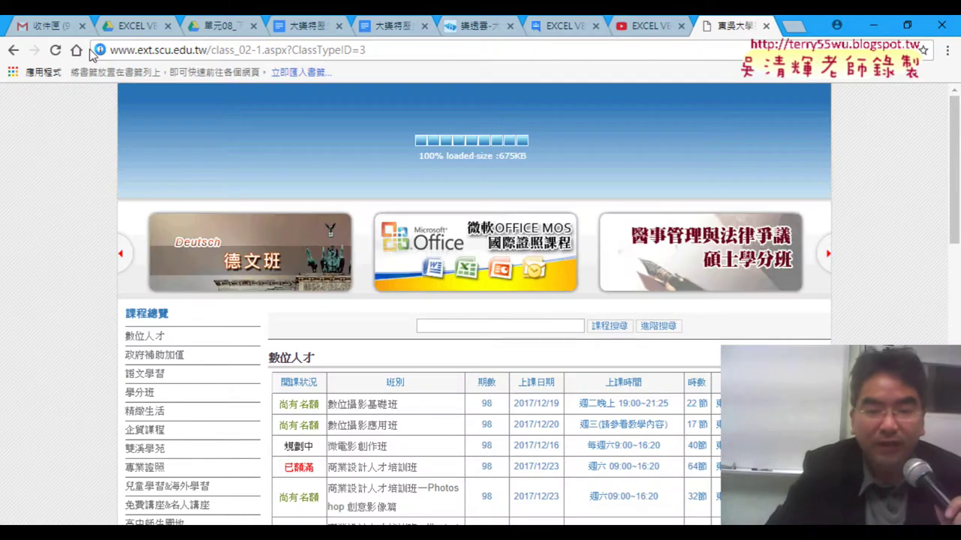
{"action": "scroll", "coordinate": [553, 228], "scroll_direction": "down", "scroll_amount": 2}
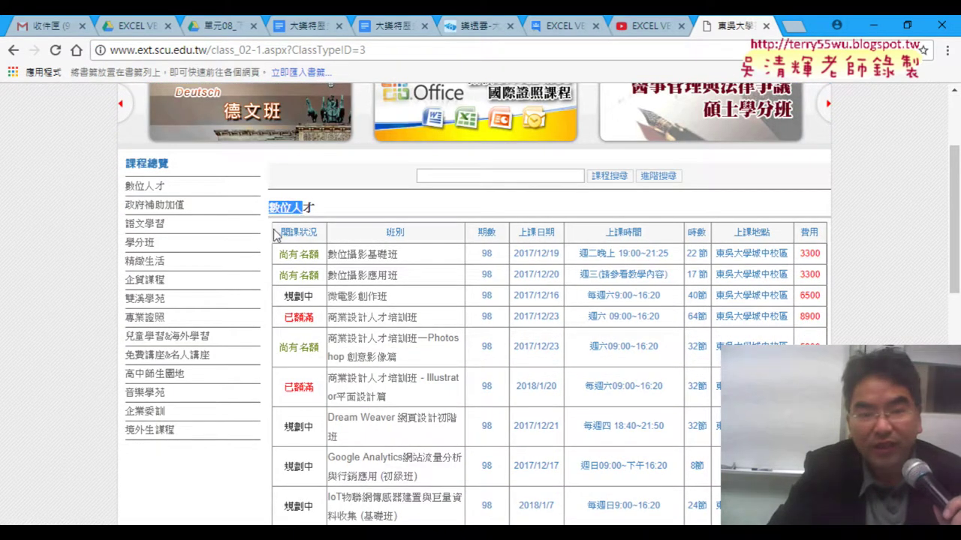
{"action": "left_click_drag", "start_coordinate": [493, 237], "coordinate": [825, 293]}
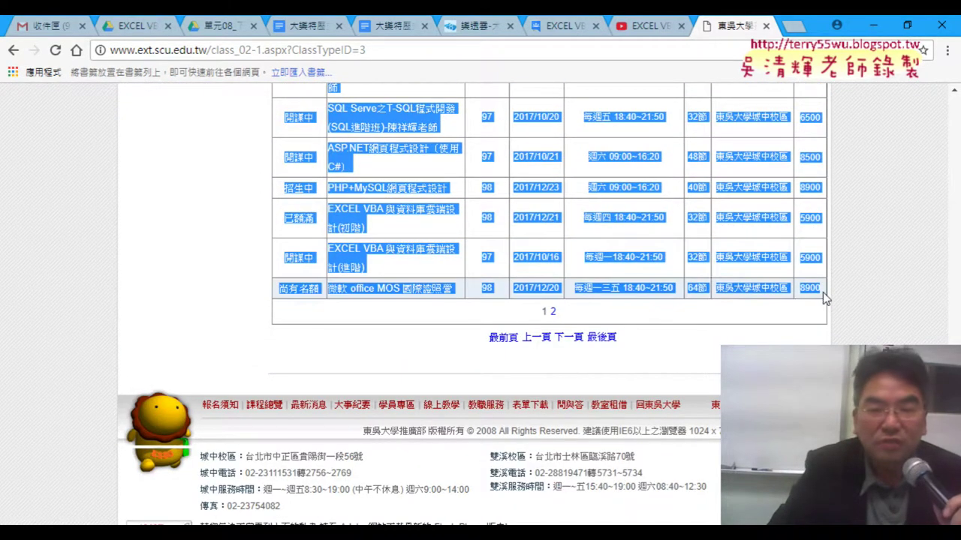
{"action": "scroll", "coordinate": [825, 292], "scroll_direction": "up", "scroll_amount": 15}
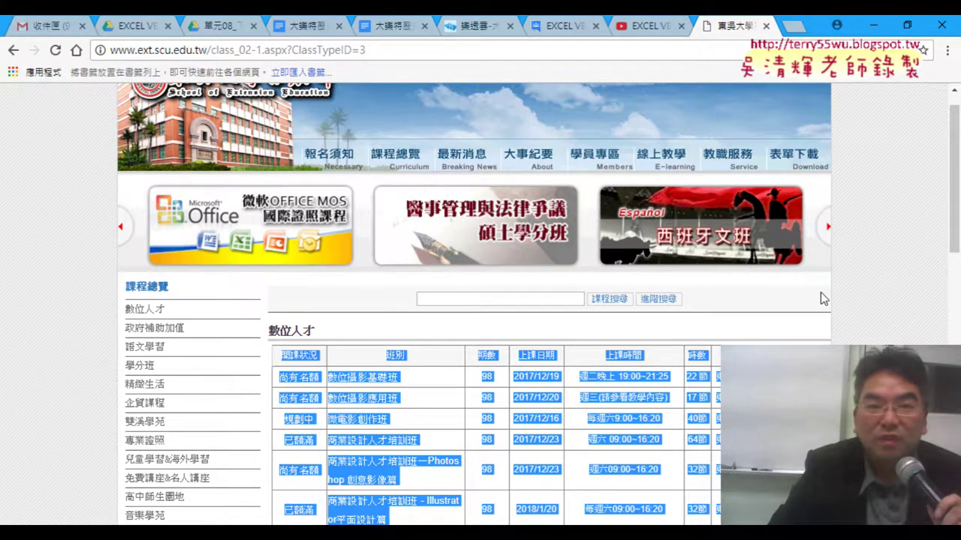
{"action": "left_click", "coordinate": [379, 51]}
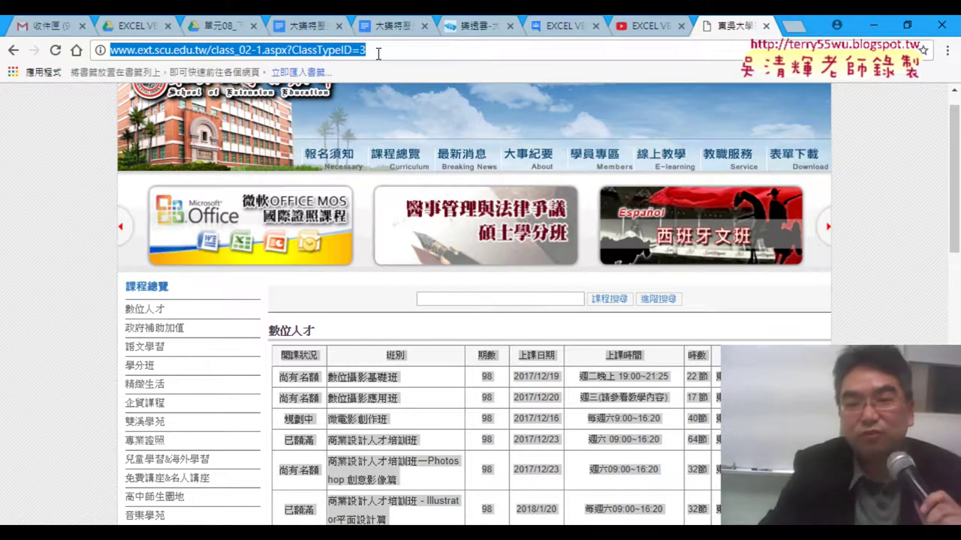
{"action": "left_click", "coordinate": [858, 327]}
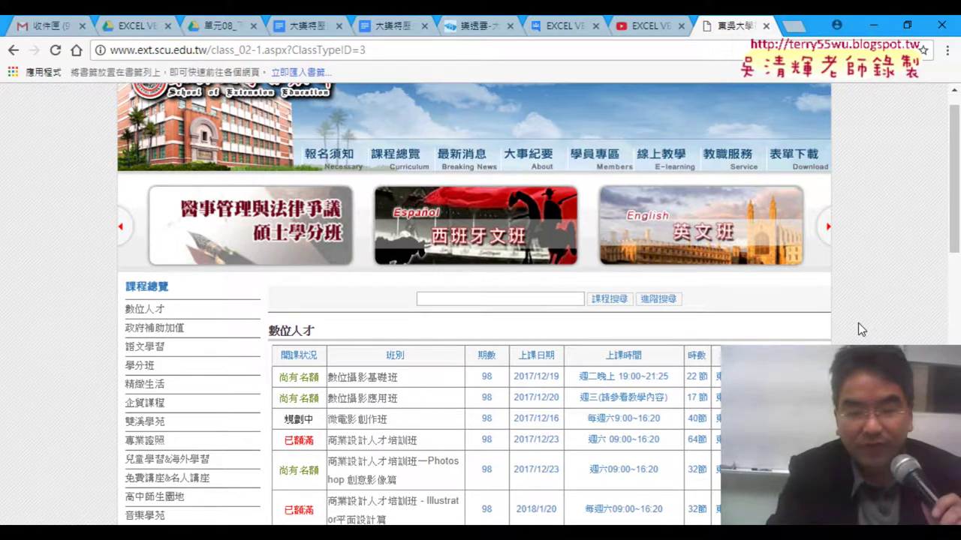
- Open DevTools on the Elements panel and search the page markup for 'table'
{"action": "key", "text": "F12"}
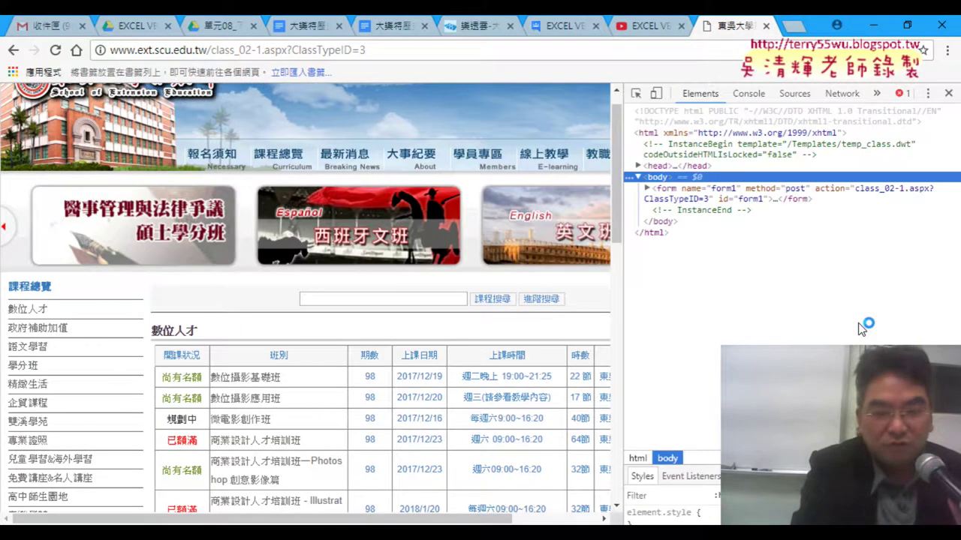
{"action": "key", "text": "ctrl+f"}
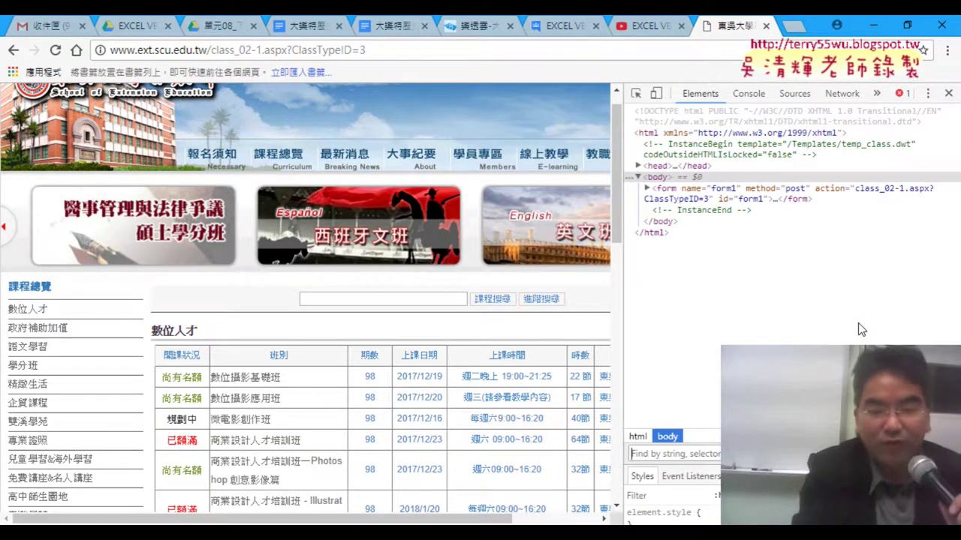
{"action": "type", "text": "tabl"}
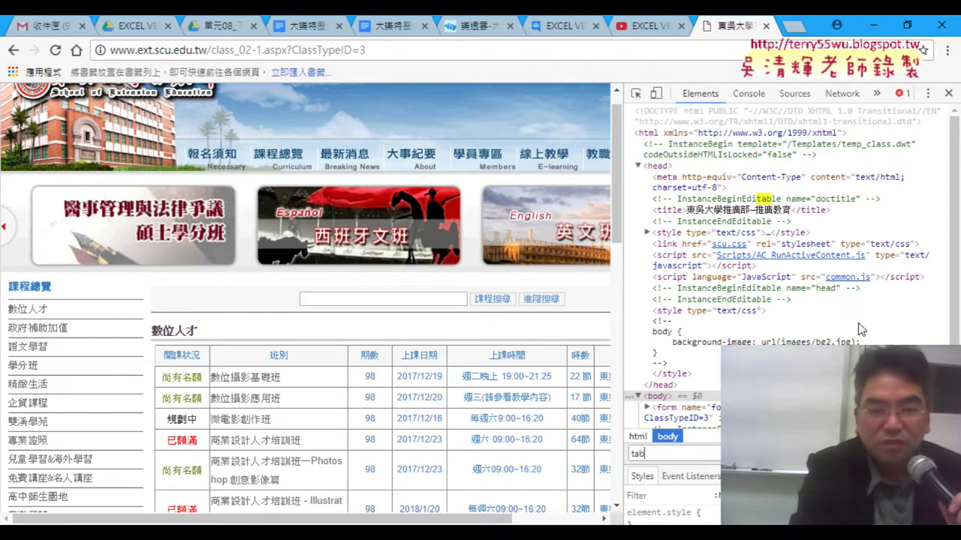
{"action": "type", "text": "e"}
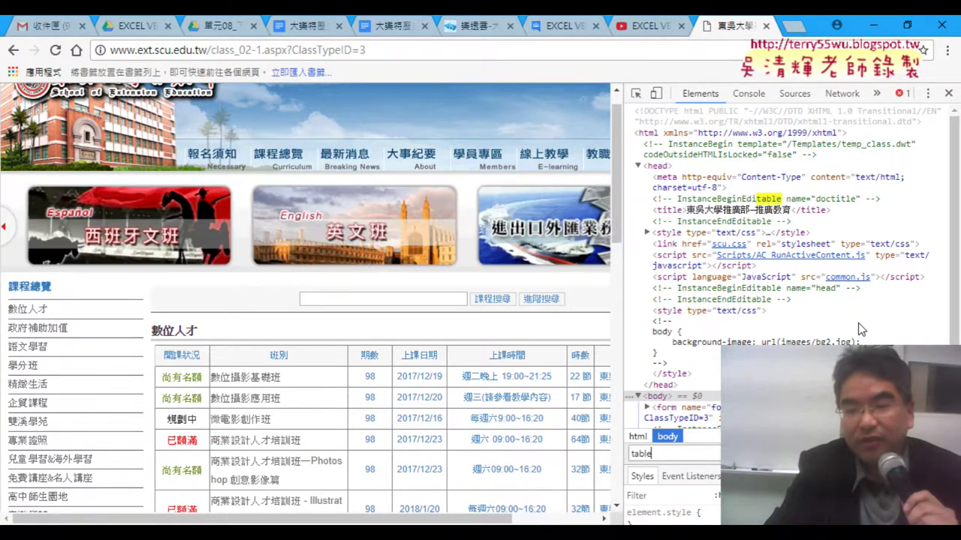
{"action": "key", "text": "ctrl+a"}
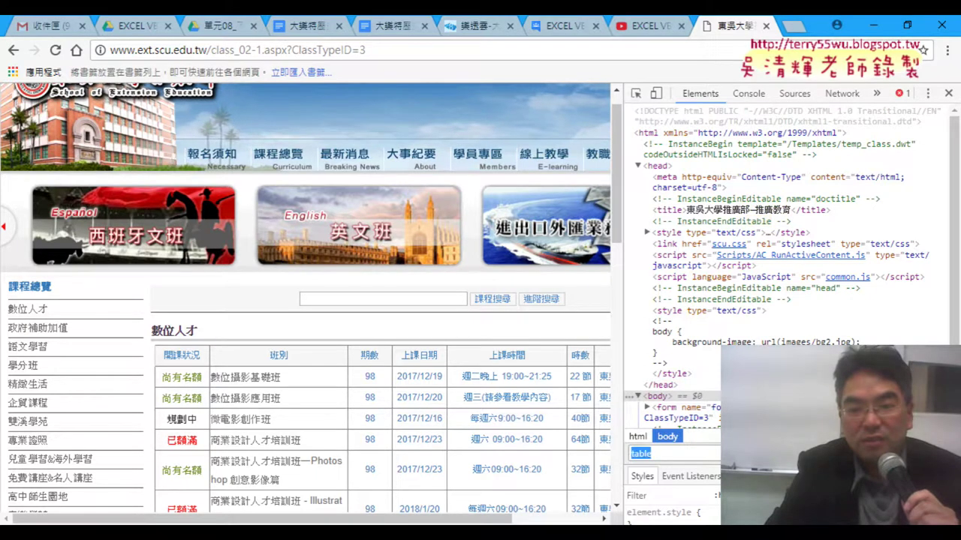
{"action": "key", "text": "Return"}
- Step through the 'table' matches past the sidebar menu tables to table#FormView1
{"action": "key", "text": "Return"}
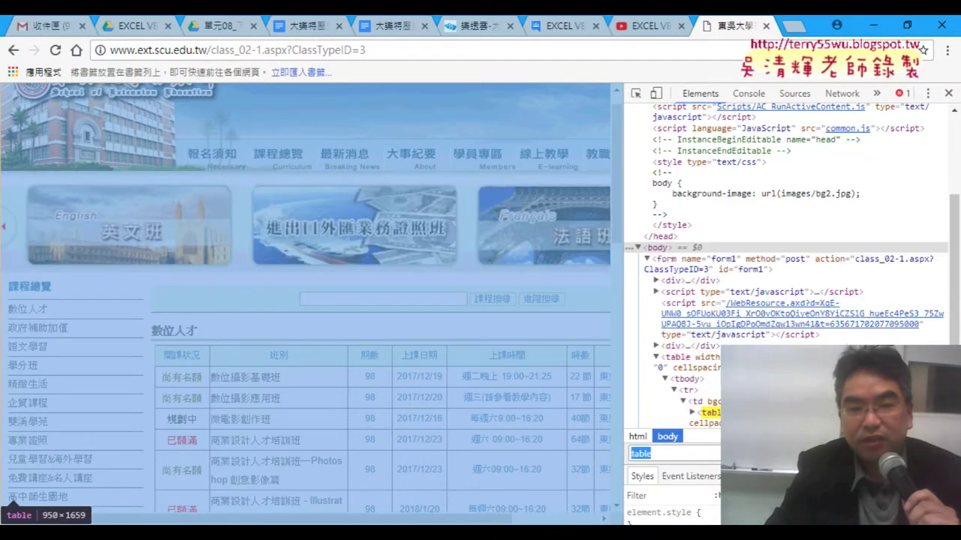
{"action": "key", "text": "Return"}
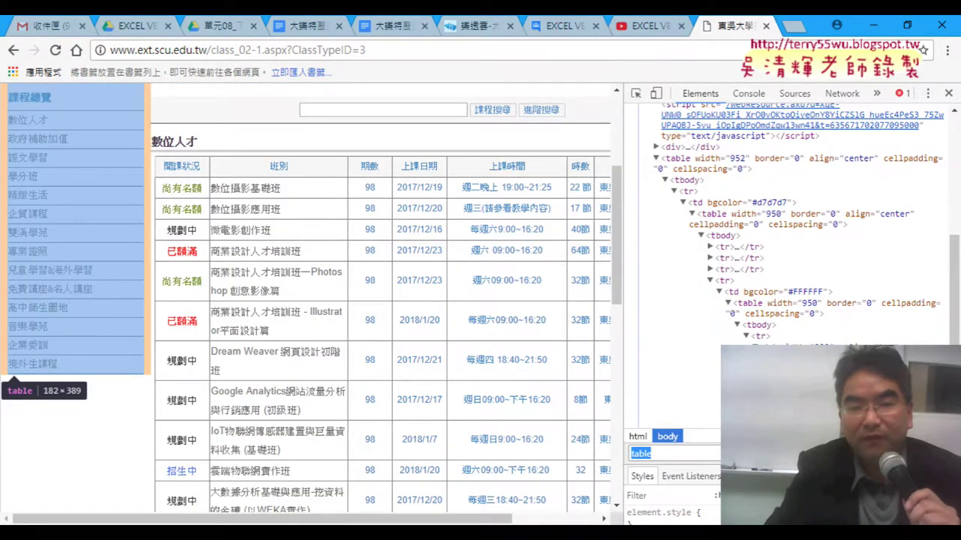
{"action": "key", "text": "Return"}
{"action": "key", "text": "Return"}
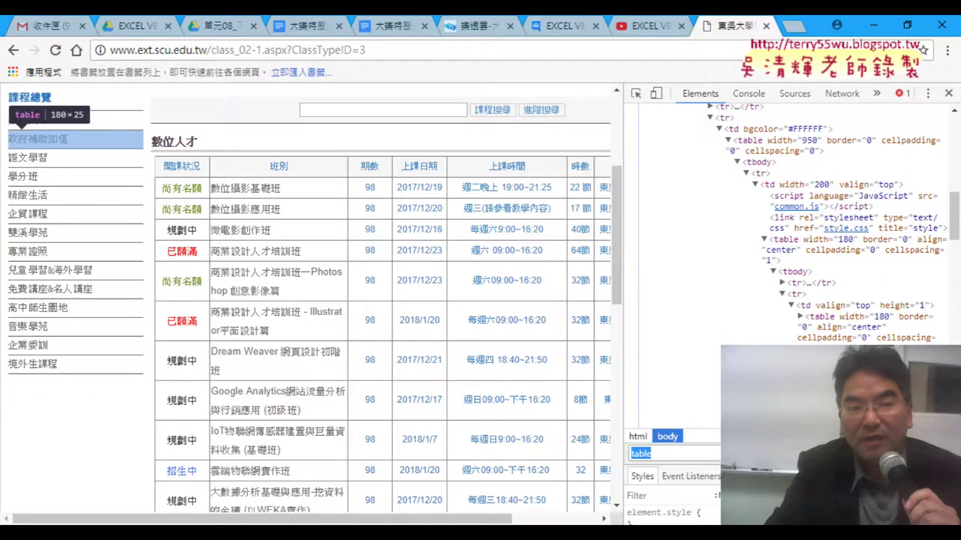
{"action": "key", "text": "Return"}
{"action": "key", "text": "Return"}
{"action": "key", "text": "Return"}
{"action": "key", "text": "Return"}
{"action": "key", "text": "Return"}
{"action": "key", "text": "Return"}
{"action": "key", "text": "Return"}
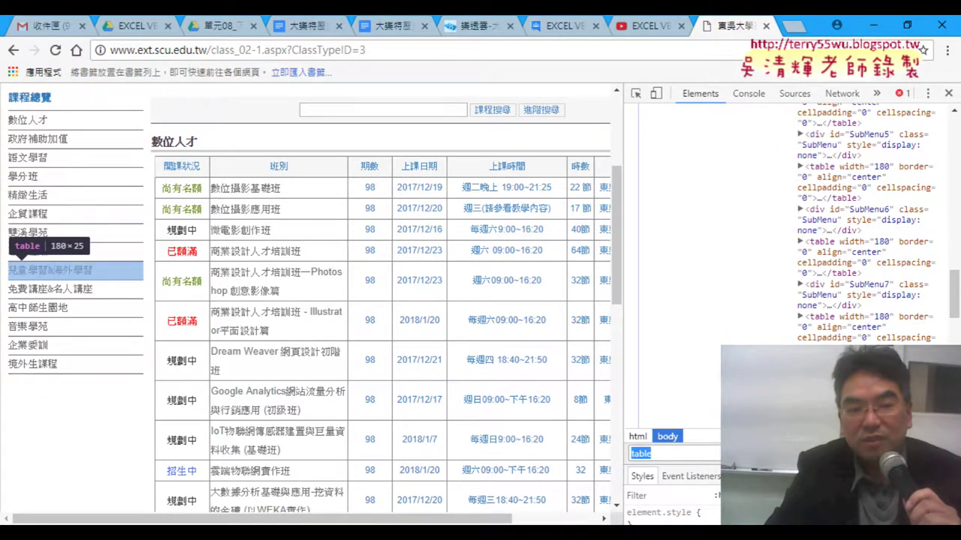
{"action": "key", "text": "Return"}
{"action": "key", "text": "Return"}
{"action": "key", "text": "Return"}
{"action": "key", "text": "Return"}
{"action": "key", "text": "Return"}
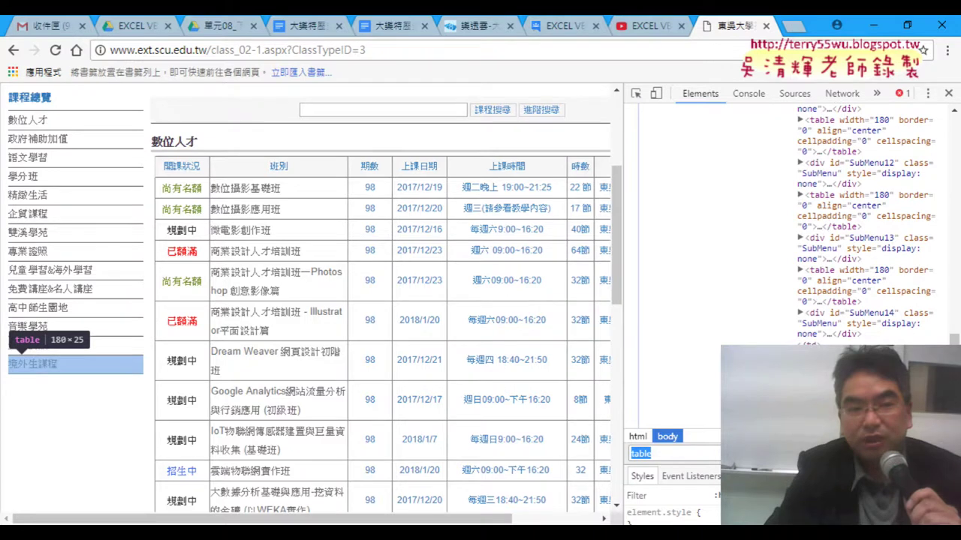
{"action": "key", "text": "Return"}
{"action": "key", "text": "Return"}
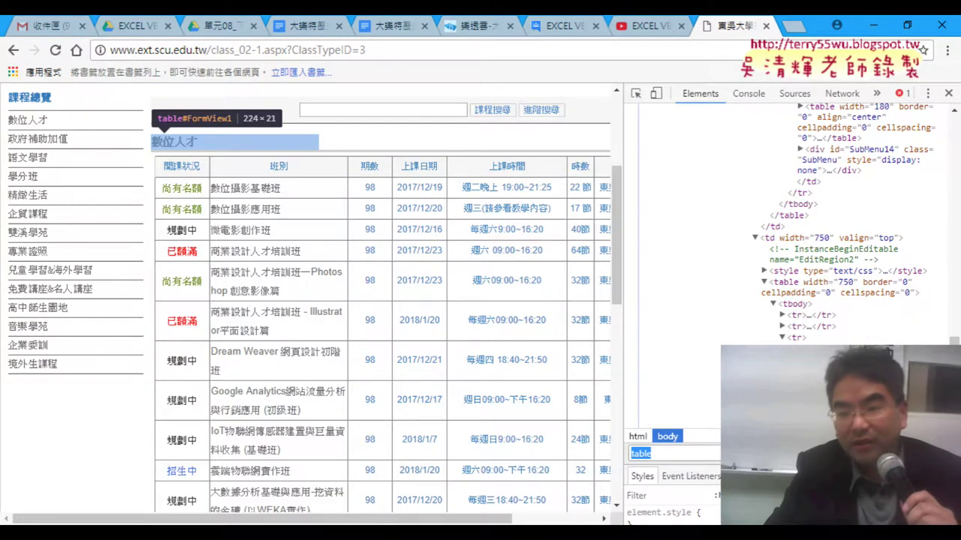
{"action": "key", "text": "Return"}
{"action": "key", "text": "Return"}
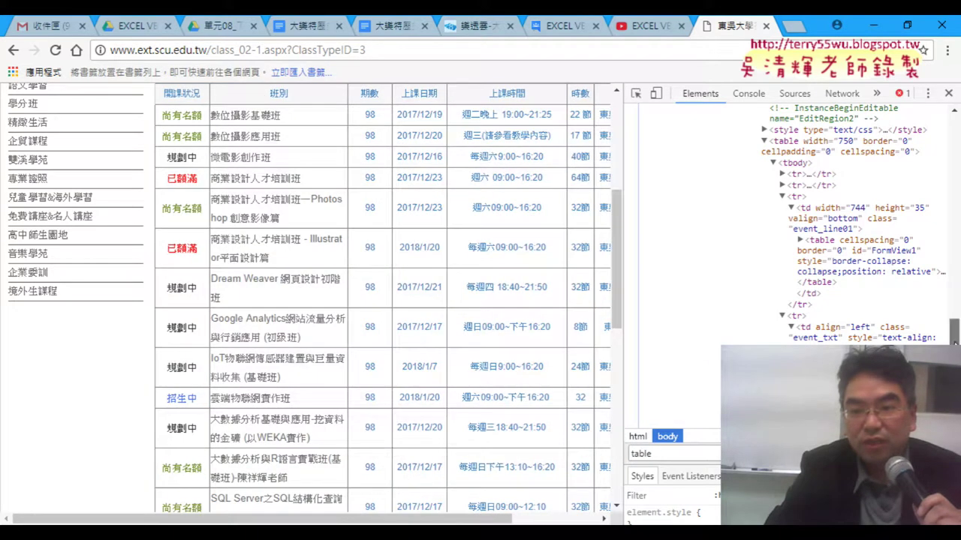
- Jump to table#GridView1, then expand and select its tbody holding the course rows
{"action": "key", "text": "Return"}
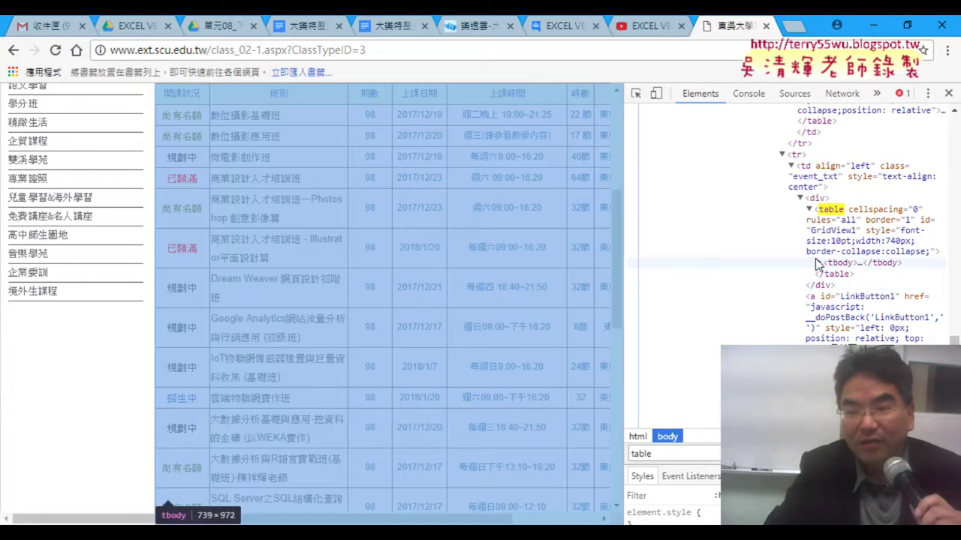
{"action": "left_click", "coordinate": [817, 264]}
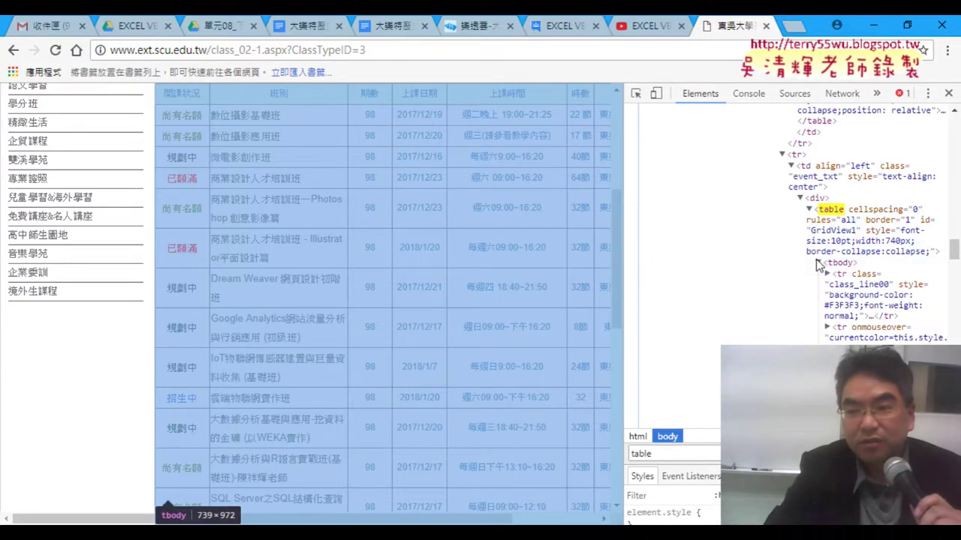
{"action": "left_click", "coordinate": [840, 266]}
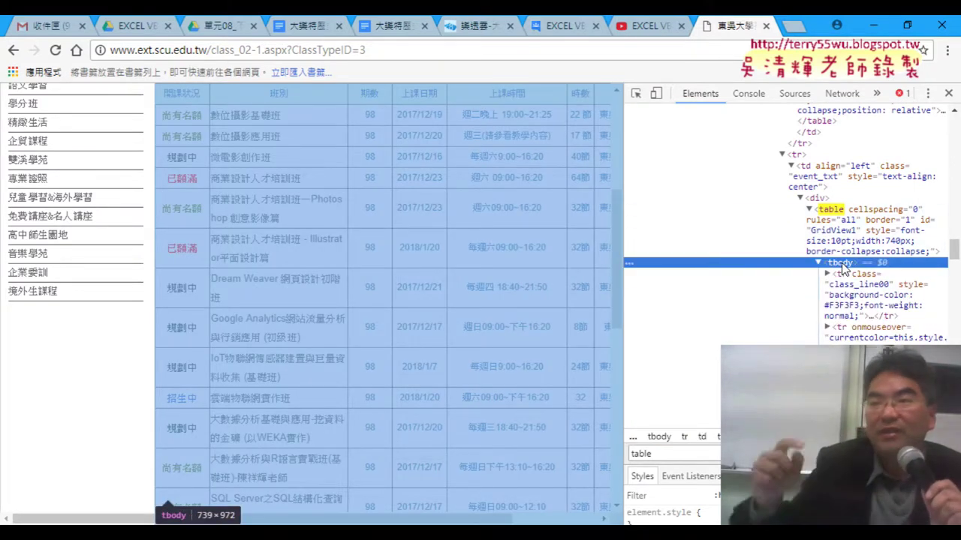